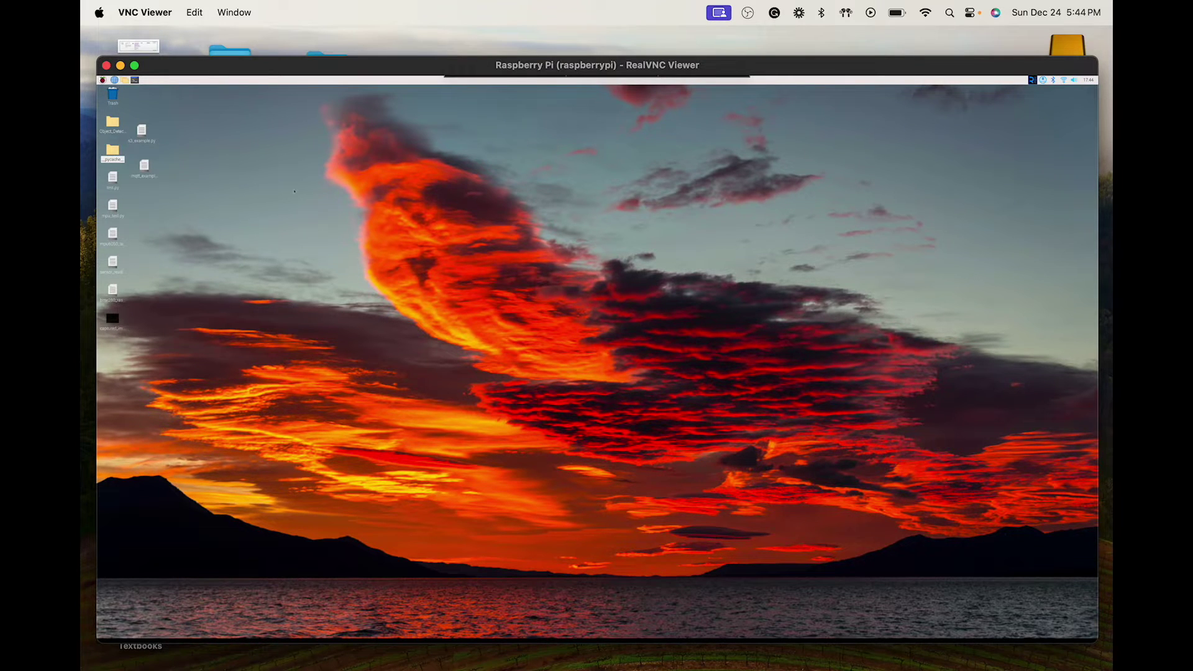
# - Nudge the RealVNC Viewer window showing the Raspberry Pi desktop slightly higher on screen
pyautogui.moveTo(662, 59)
pyautogui.moveTo(814, 73); pyautogui.dragTo(812, 70)
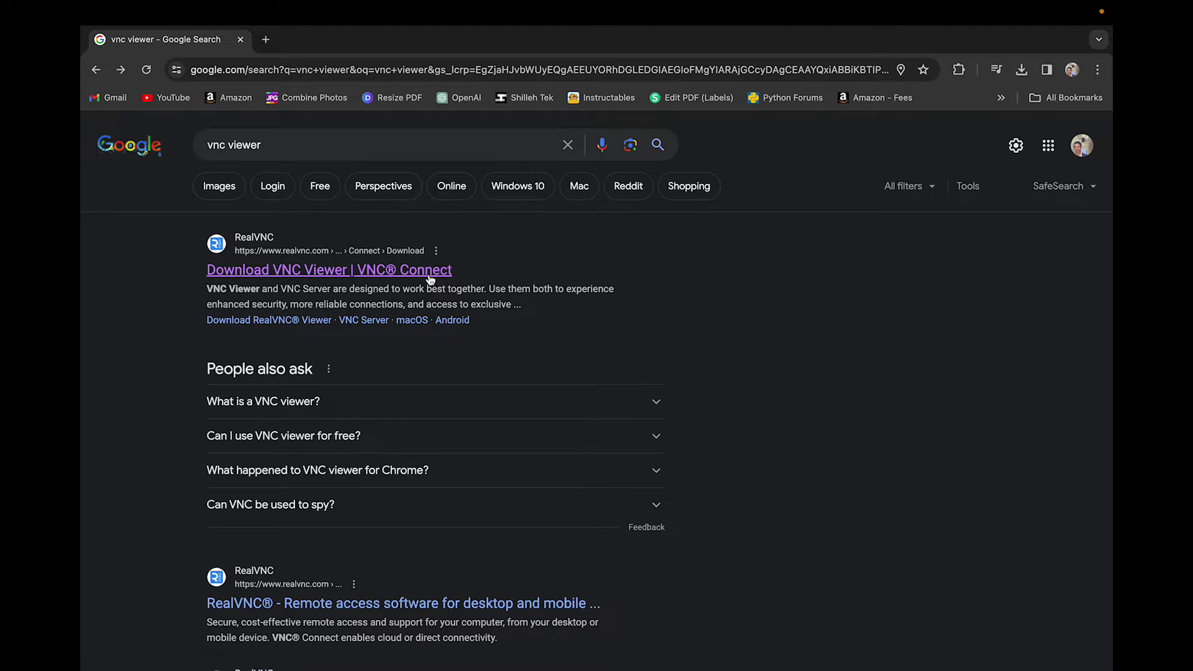
# - Open the 'Download VNC Viewer' result and scroll through the page to the macOS DMG download
pyautogui.click(377, 278)
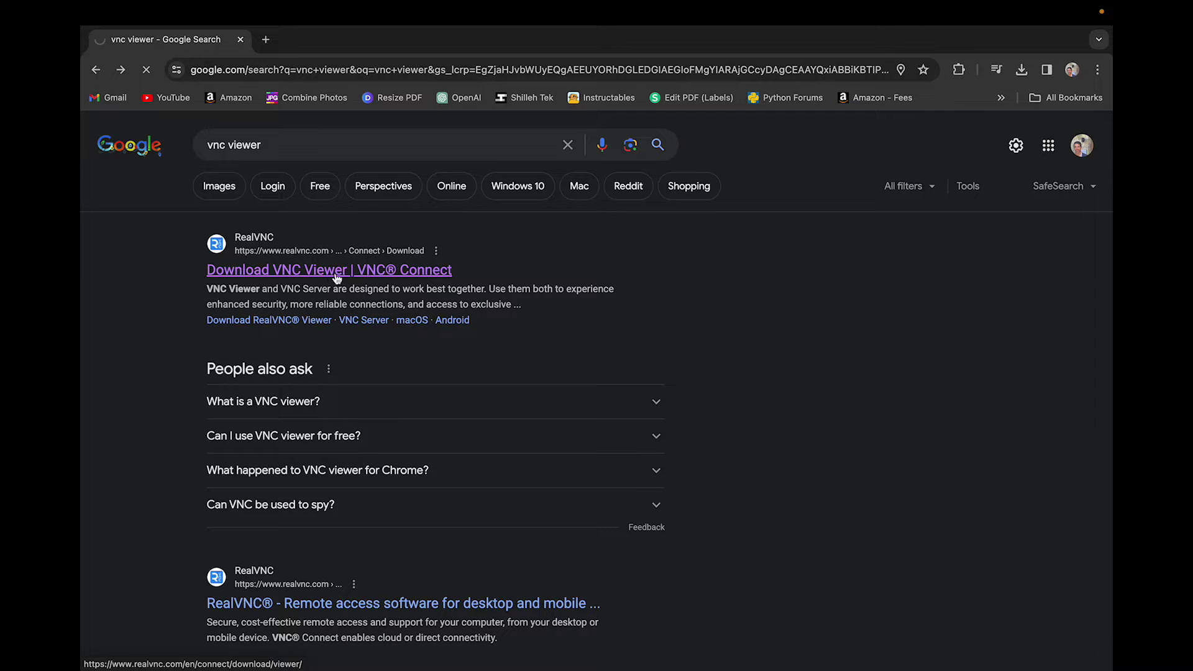
pyautogui.scroll(-2, 489, 377)
pyautogui.scroll(-4, 489, 377)
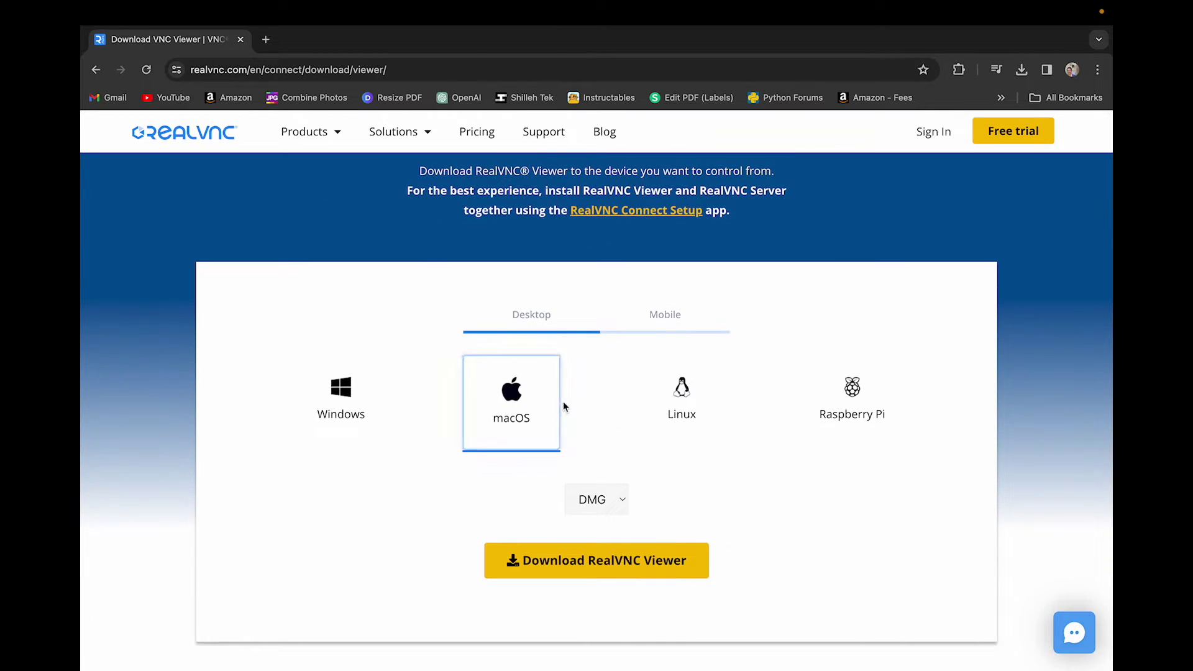
pyautogui.scroll(-2, 488, 398)
pyautogui.scroll(-1, 491, 407)
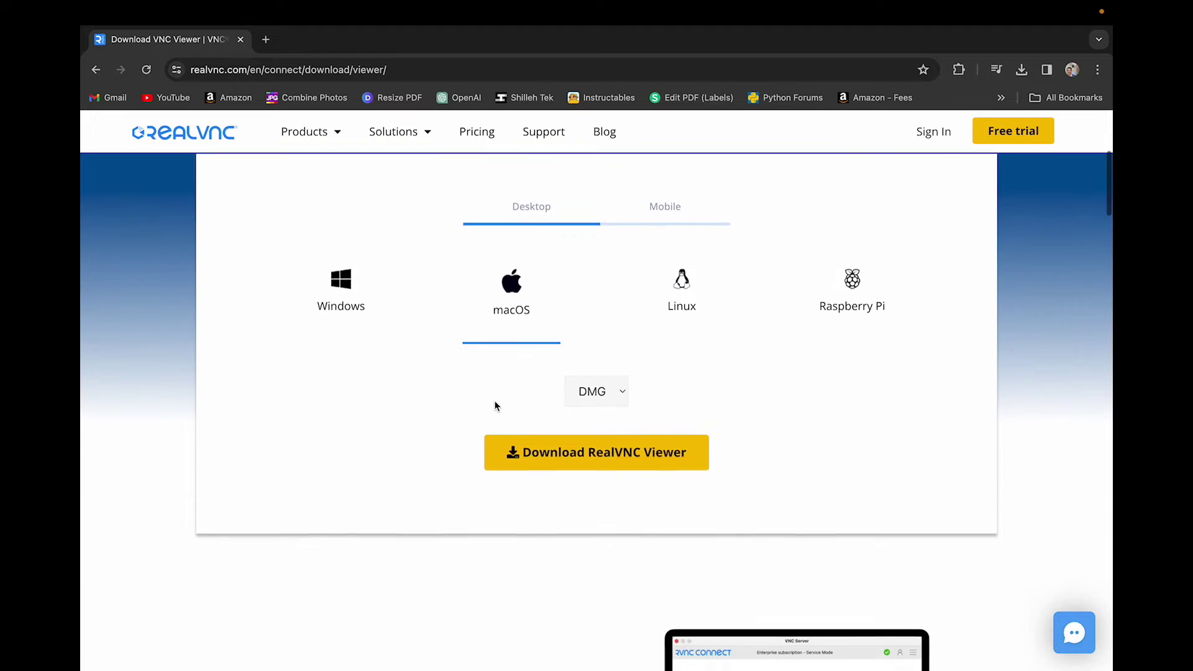
pyautogui.scroll(1, 689, 455)
pyautogui.scroll(1, 682, 457)
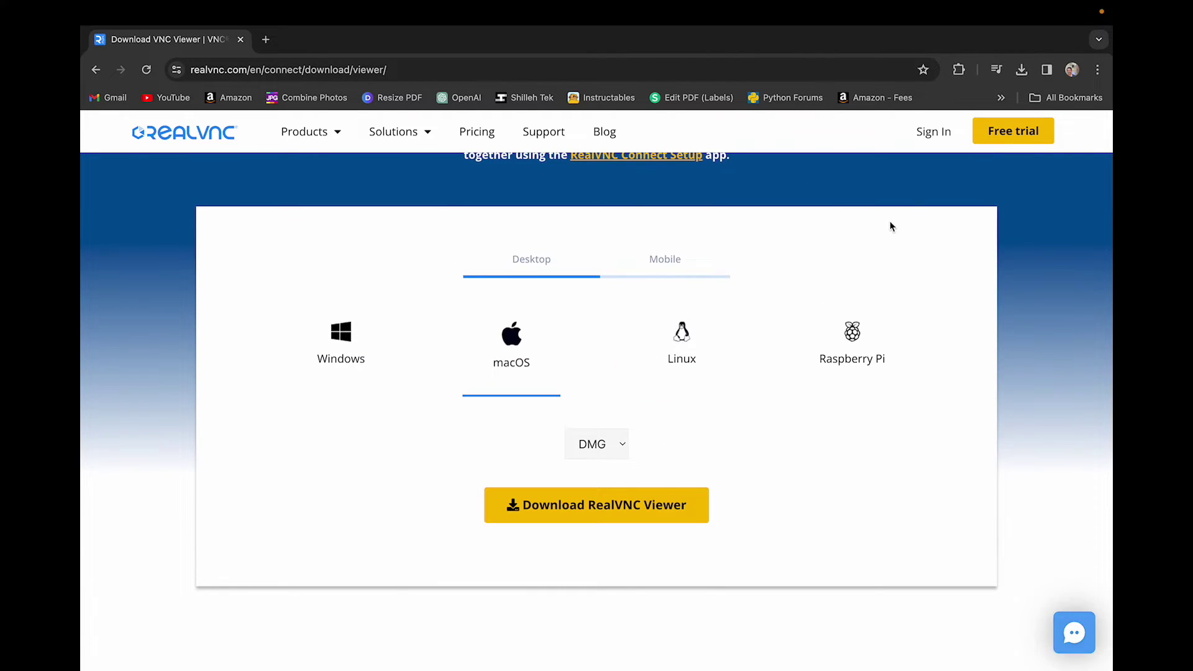
pyautogui.scroll(4, 889, 225)
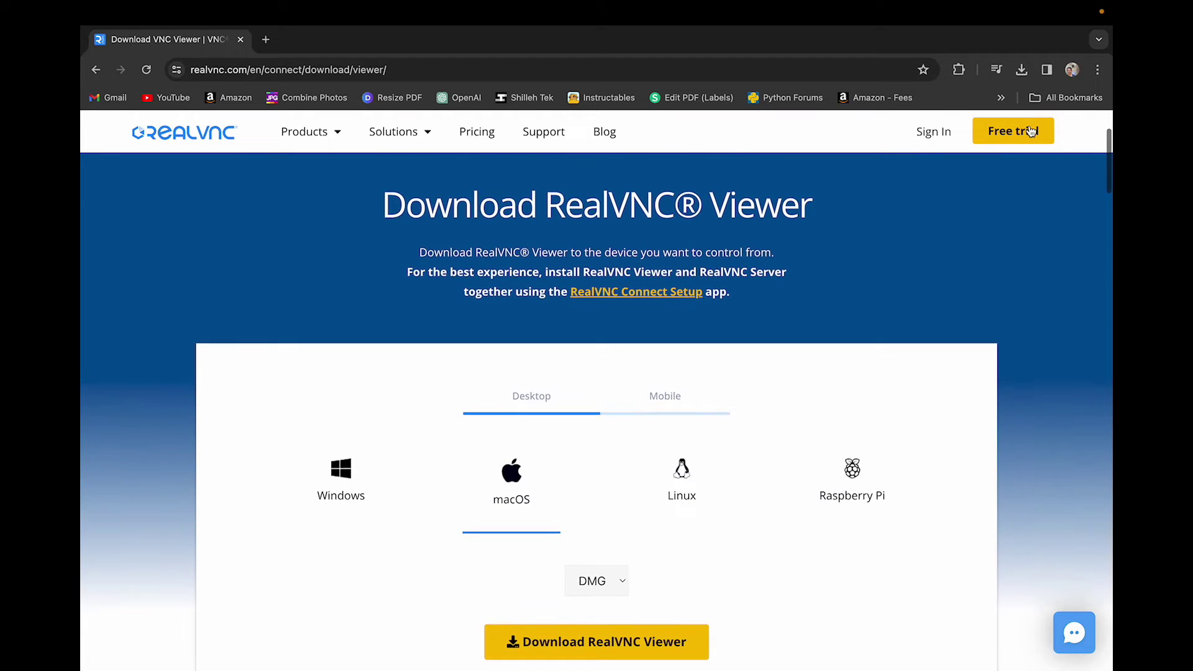
pyautogui.click(1007, 143)
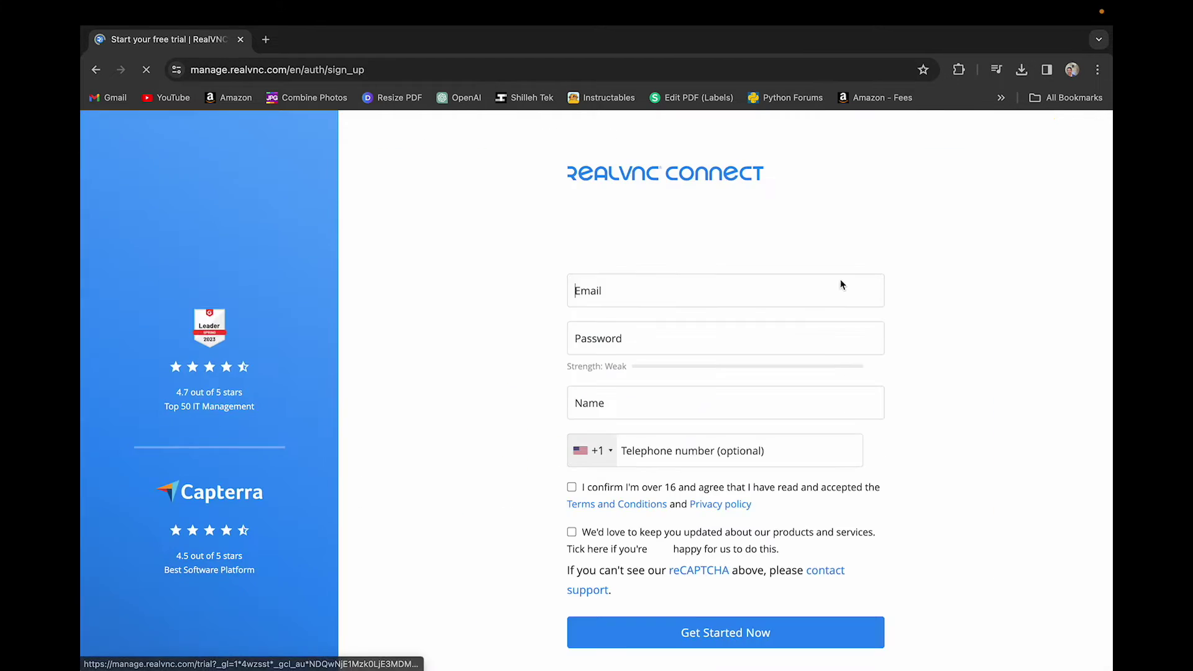
pyautogui.scroll(-2, 818, 311)
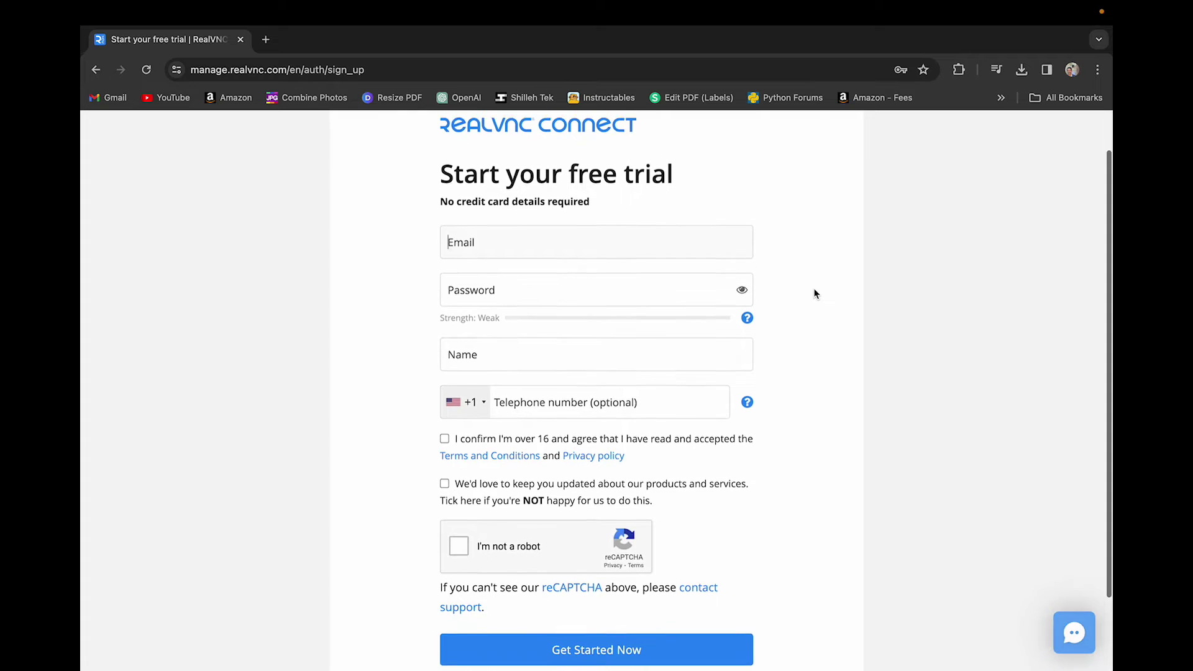
pyautogui.scroll(1, 815, 292)
pyautogui.hscroll(-5, 813, 289)
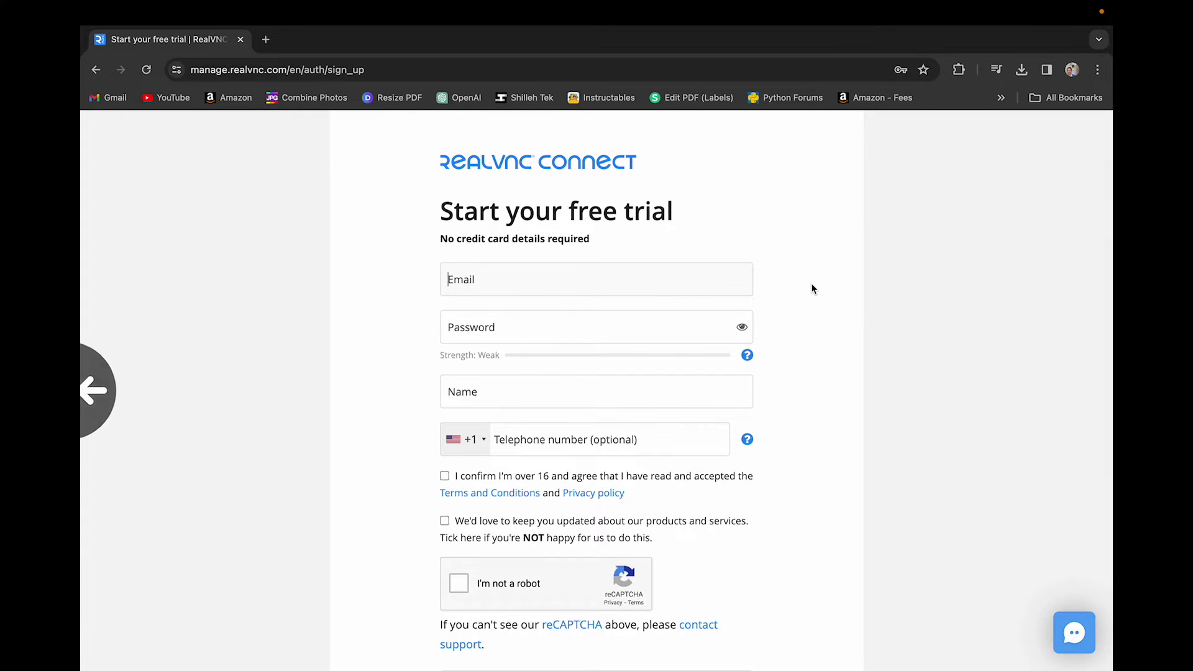
pyautogui.scroll(-2, 813, 287)
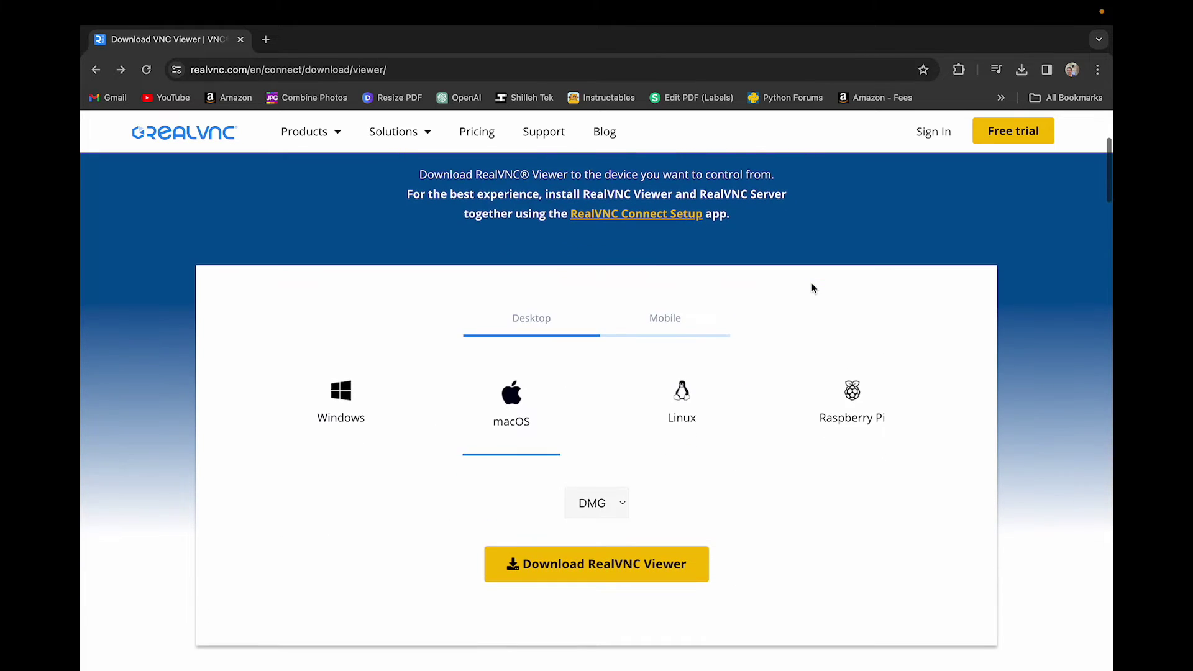
pyautogui.scroll(-1, 812, 287)
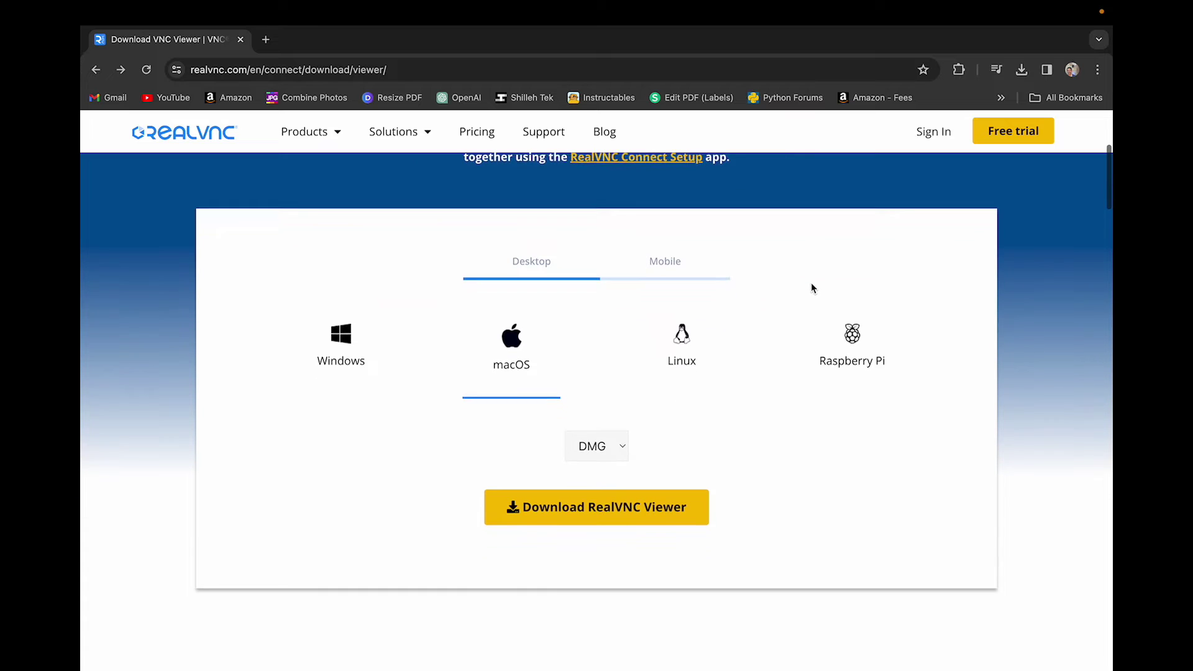
pyautogui.scroll(1, 812, 287)
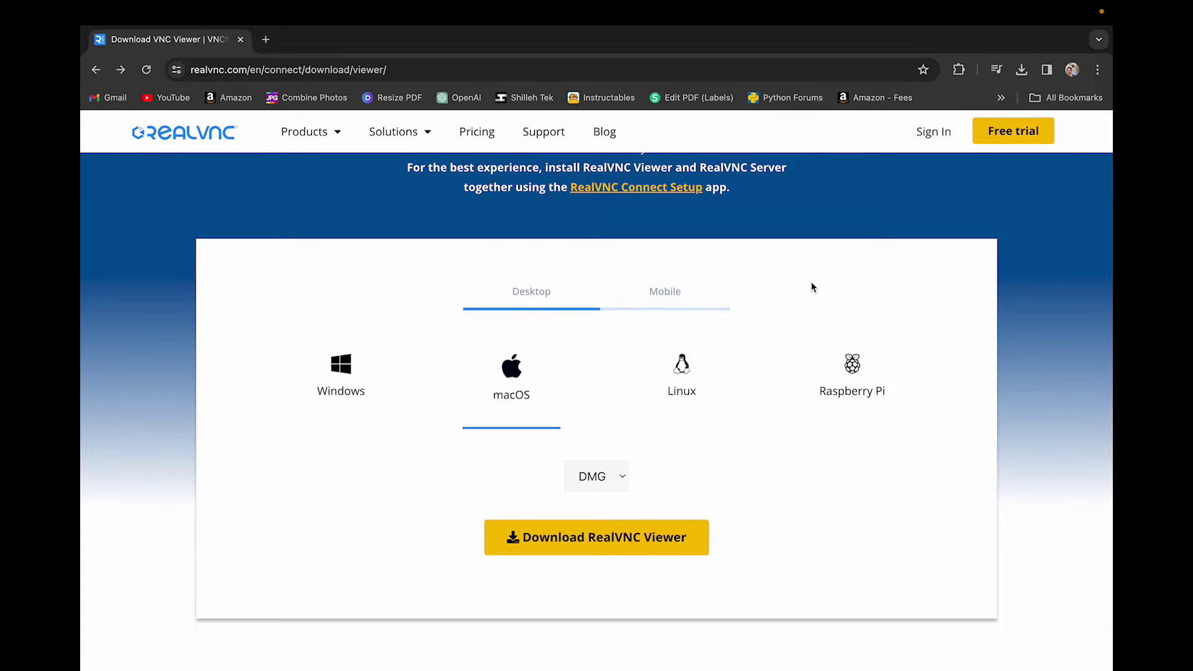
pyautogui.scroll(2, 812, 287)
pyautogui.scroll(-2, 812, 286)
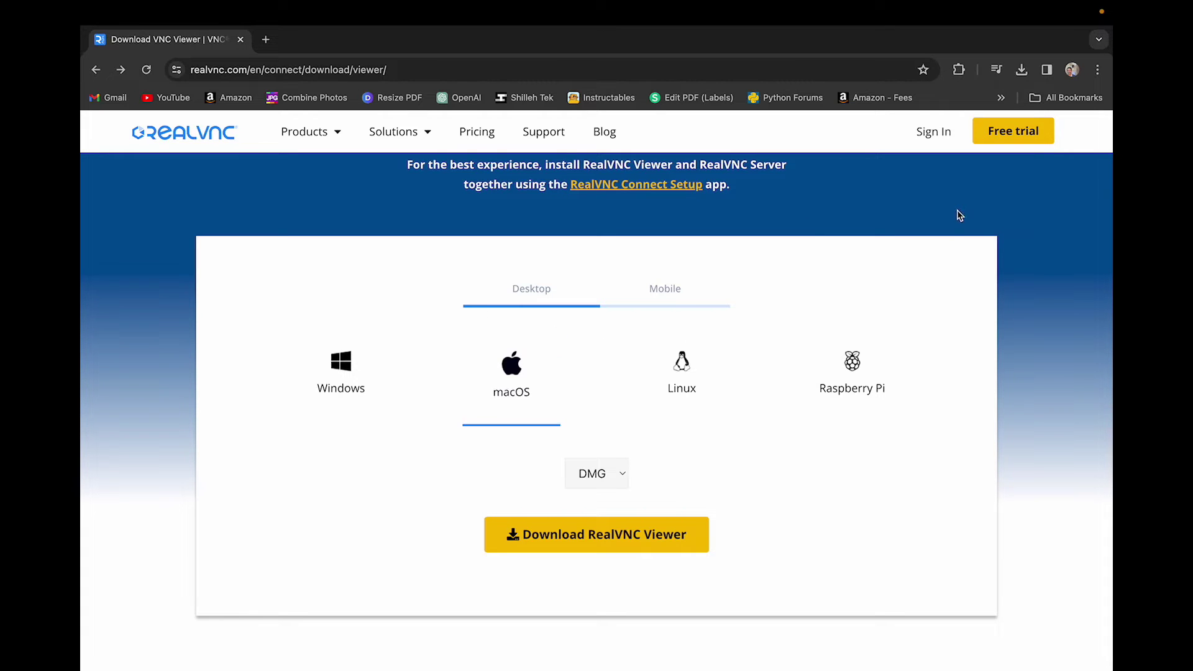
# - Return to RealVNC Viewer and delete the saved Raspberry Pi connection, leaving 0 devices
pyautogui.hotkey('ctrl', 'Up')
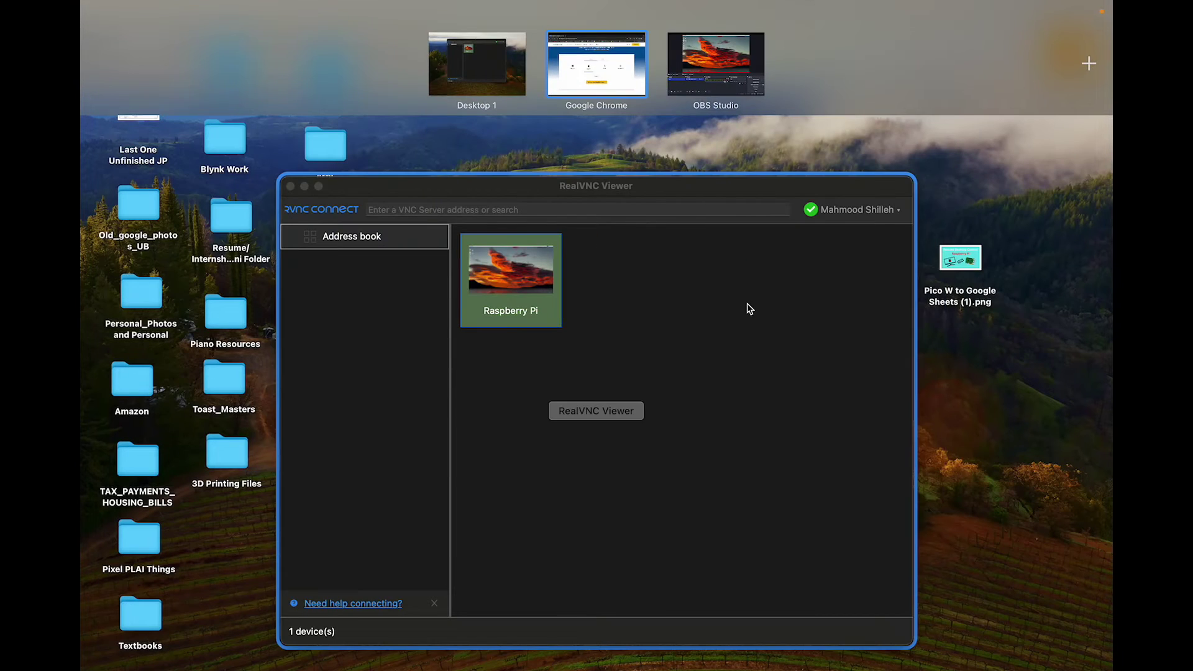
pyautogui.click(752, 305)
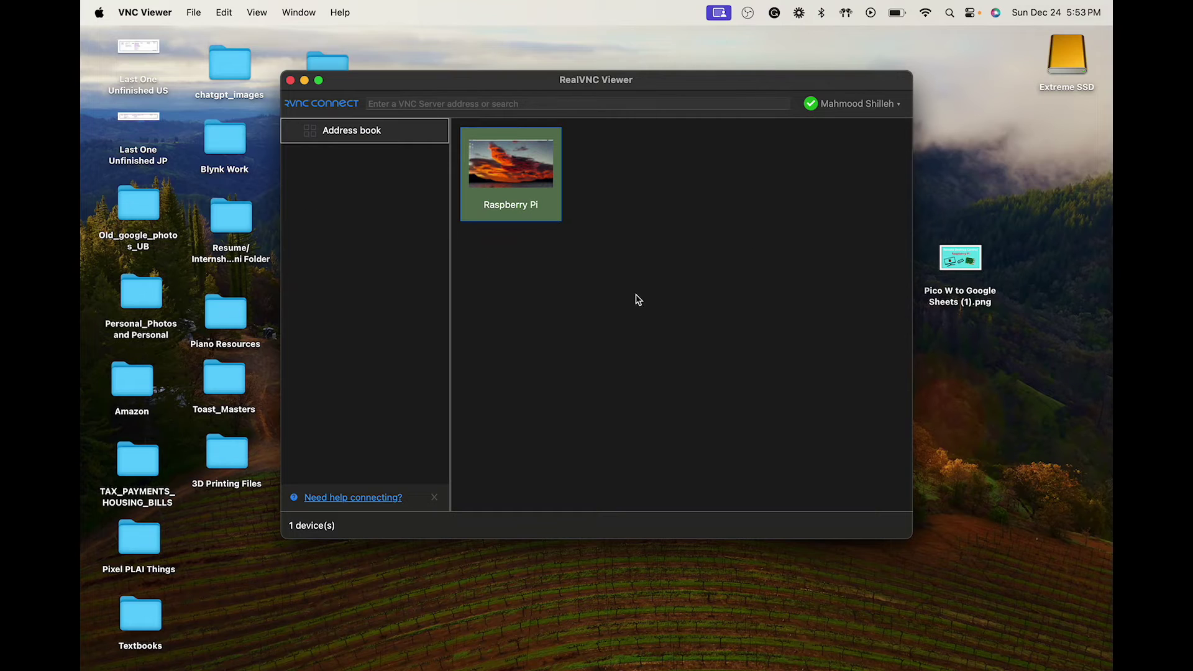
pyautogui.rightClick(526, 198)
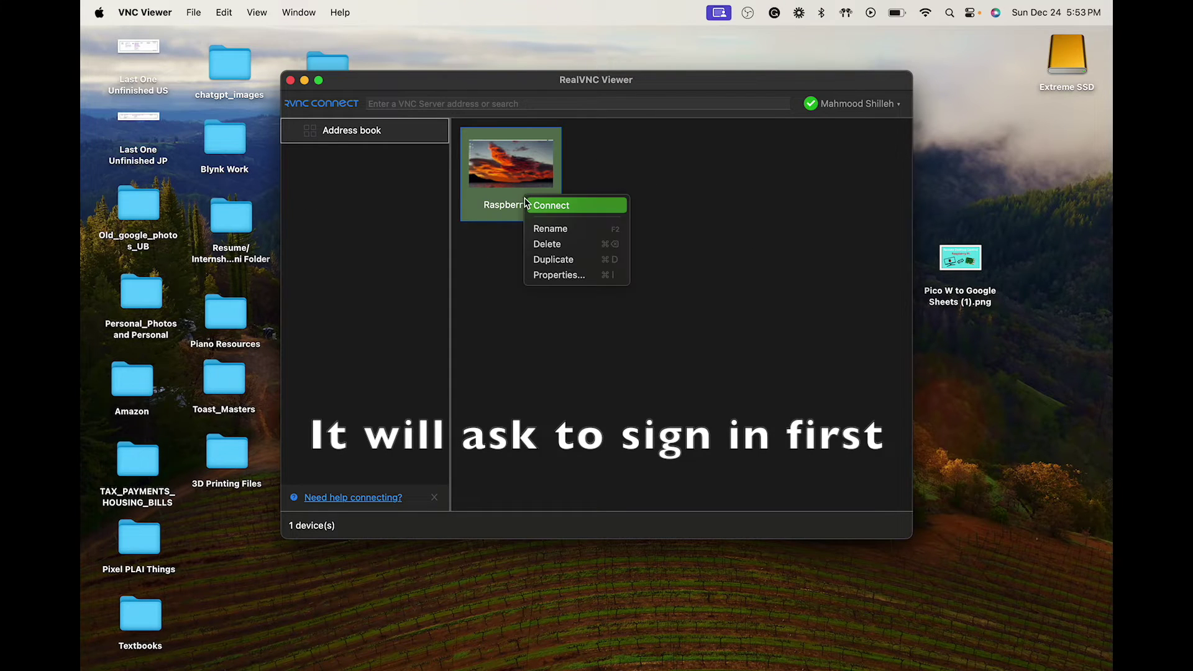
pyautogui.click(558, 245)
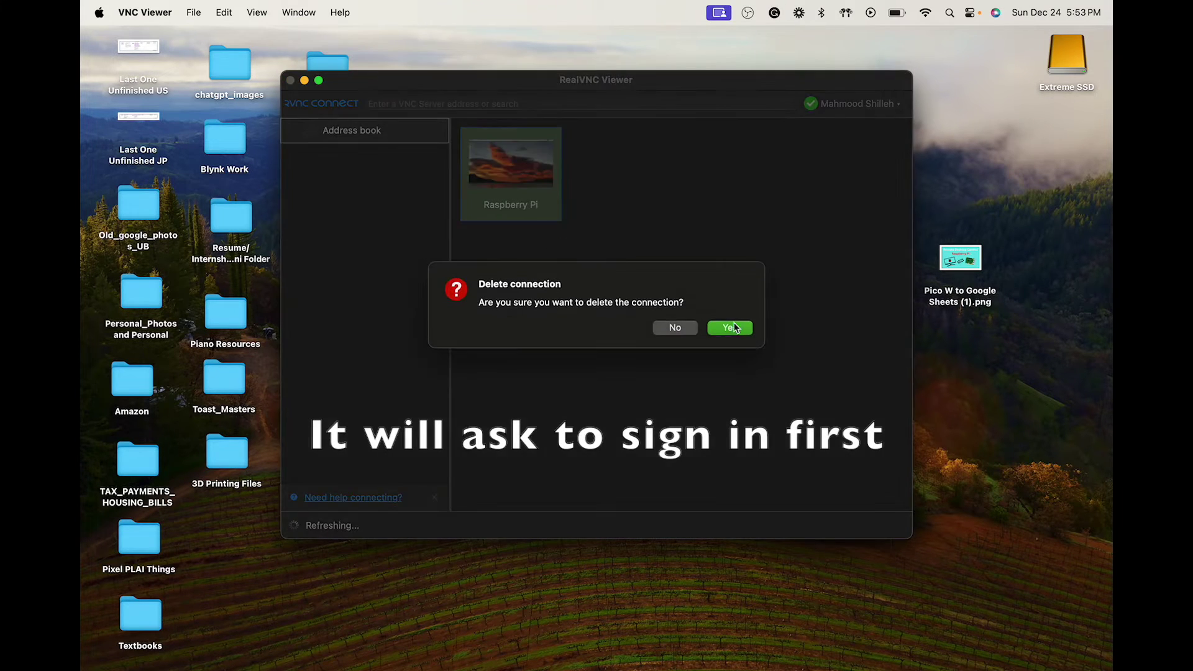
pyautogui.click(739, 330)
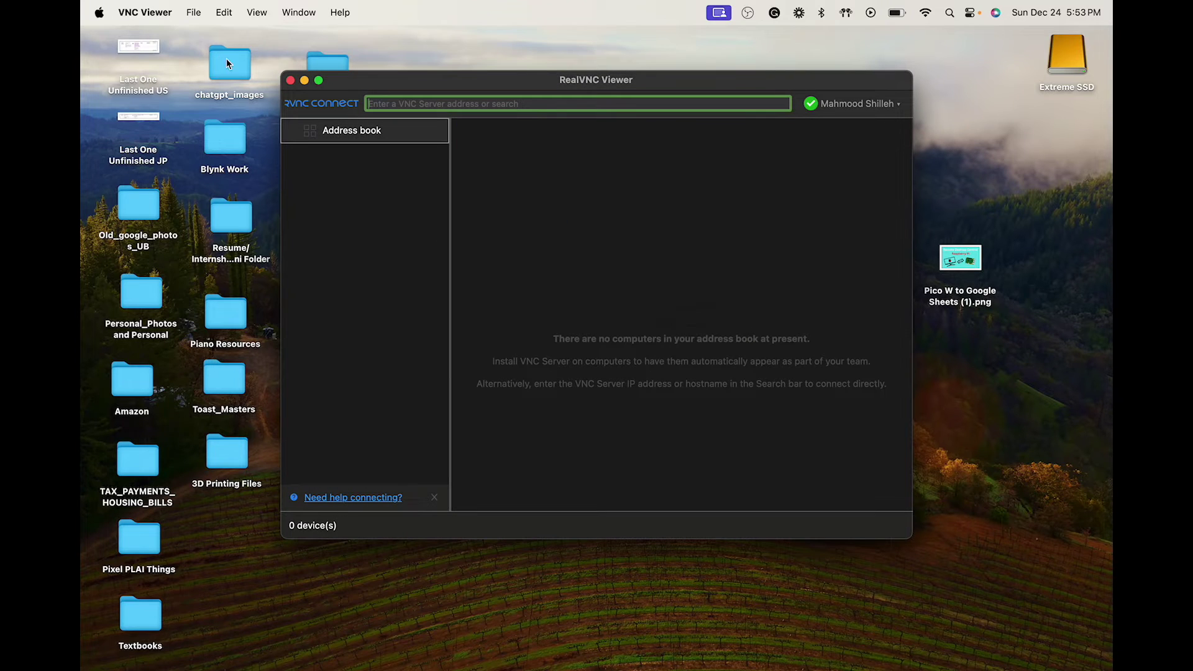
pyautogui.click(194, 14)
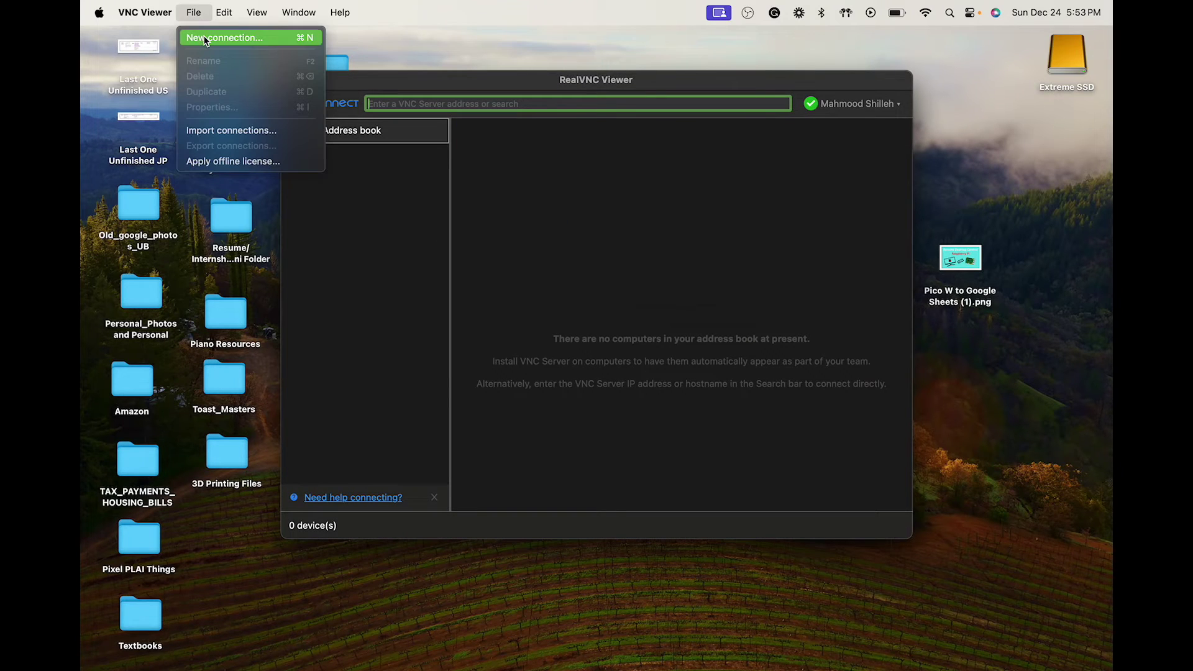
# - Add a new connection named 'Raspberry Pi' pointing to VNC Server 192.168.1.111
pyautogui.click(206, 38)
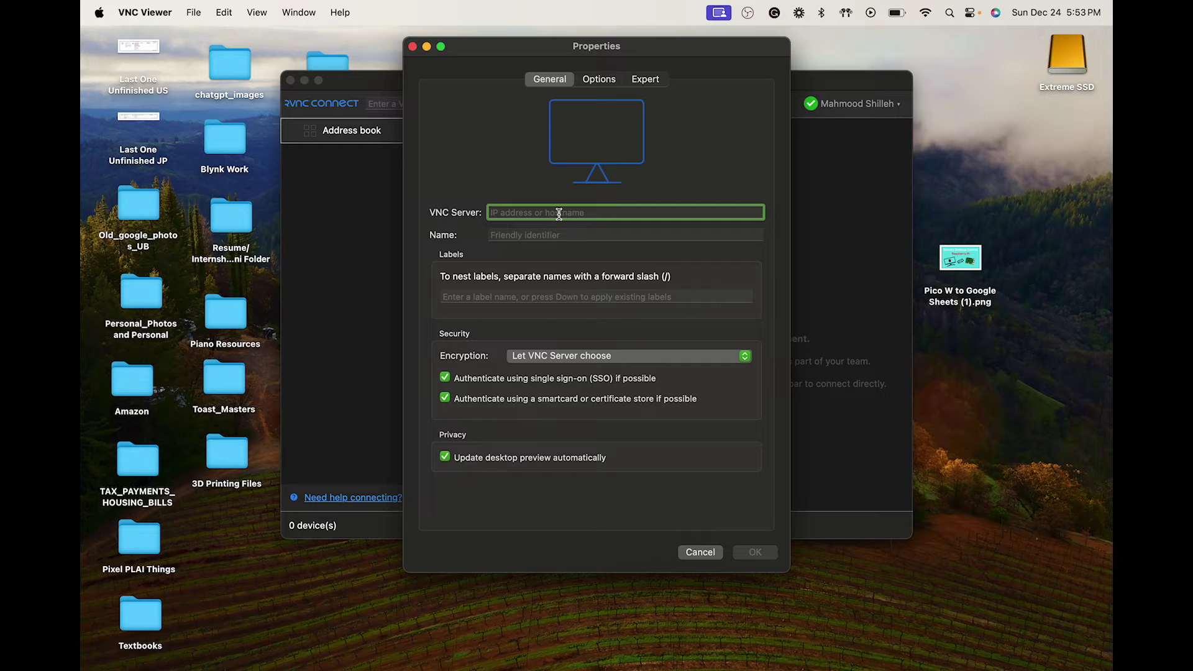
pyautogui.write('19')
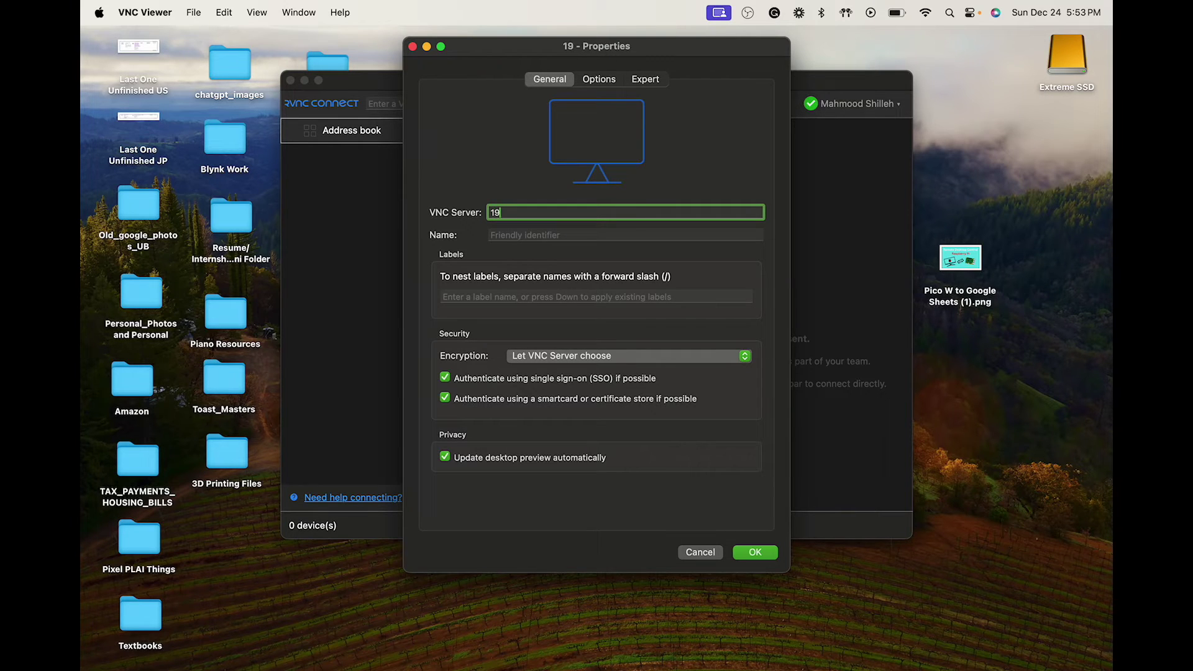
pyautogui.write('2.168')
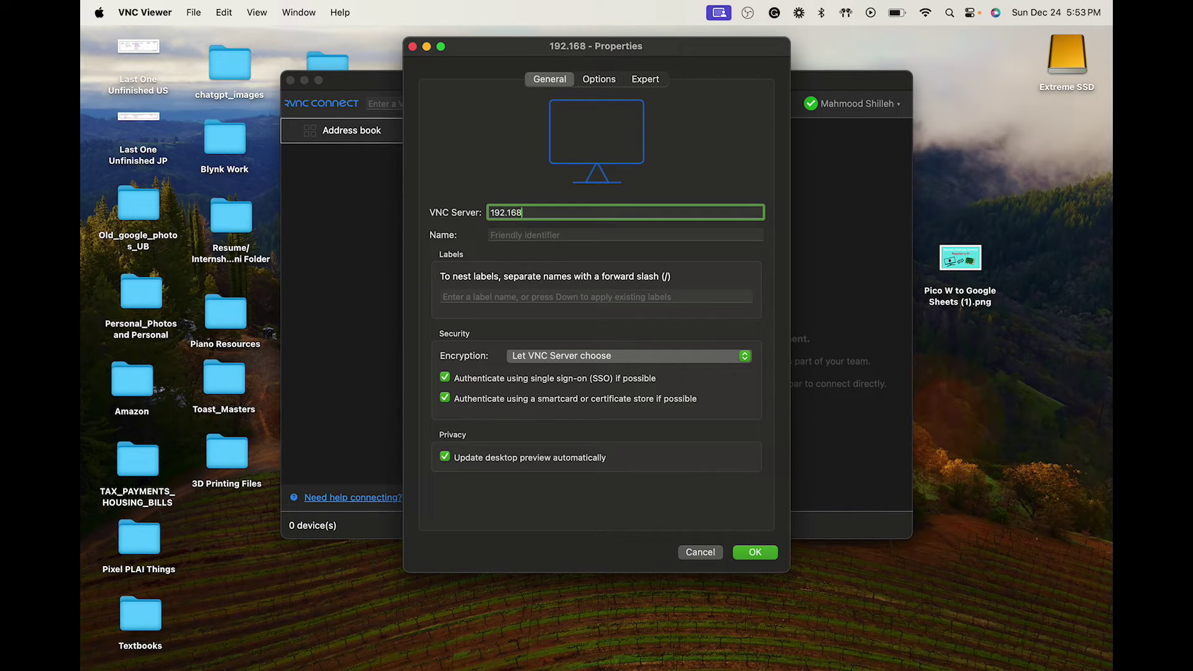
pyautogui.write('.1.111')
pyautogui.click(584, 235)
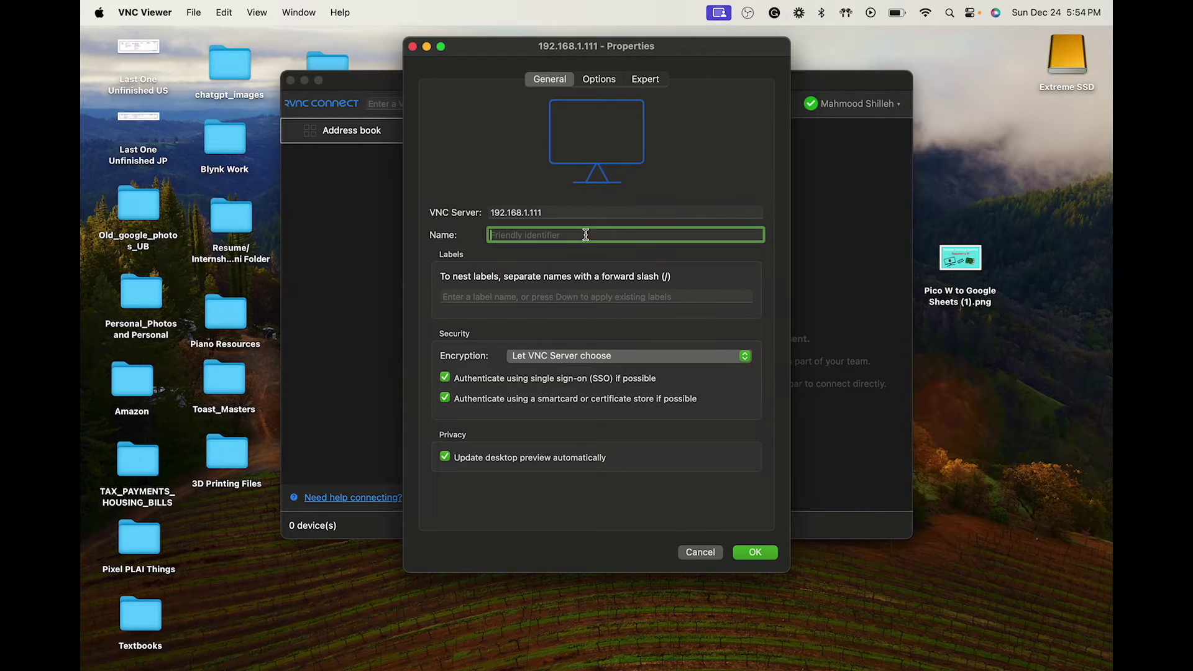
pyautogui.write('Raspberry Pi')
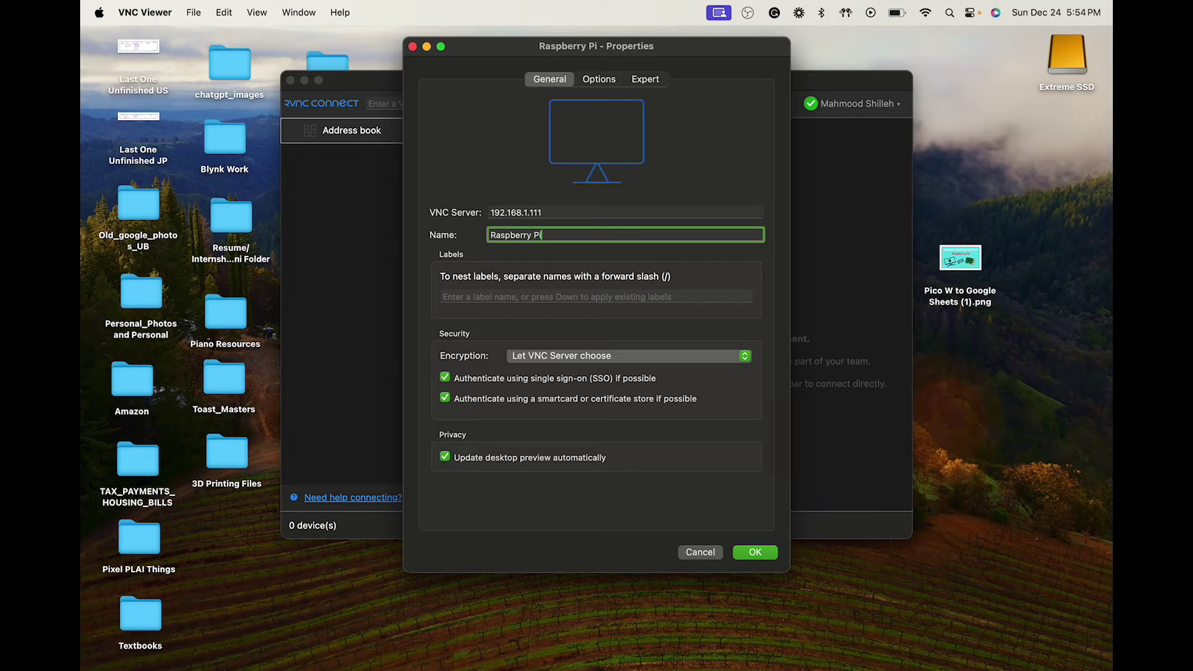
pyautogui.click(755, 553)
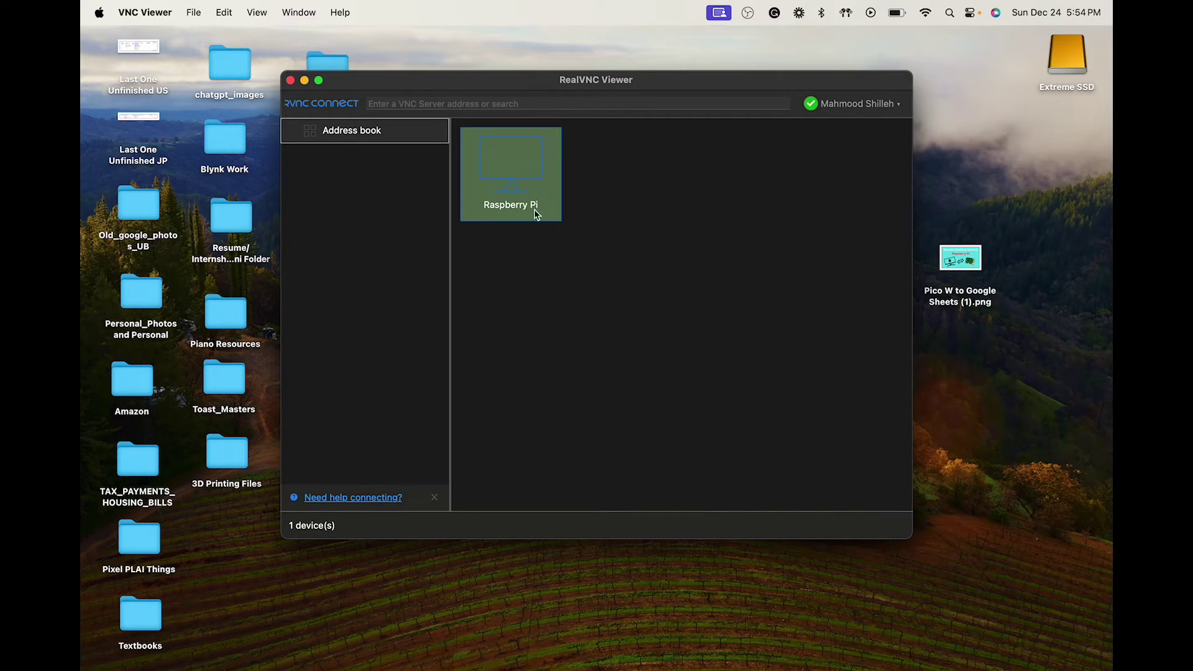
# - Connect to the Raspberry Pi, signing in with the VNC Server username and password
pyautogui.doubleClick(532, 207)
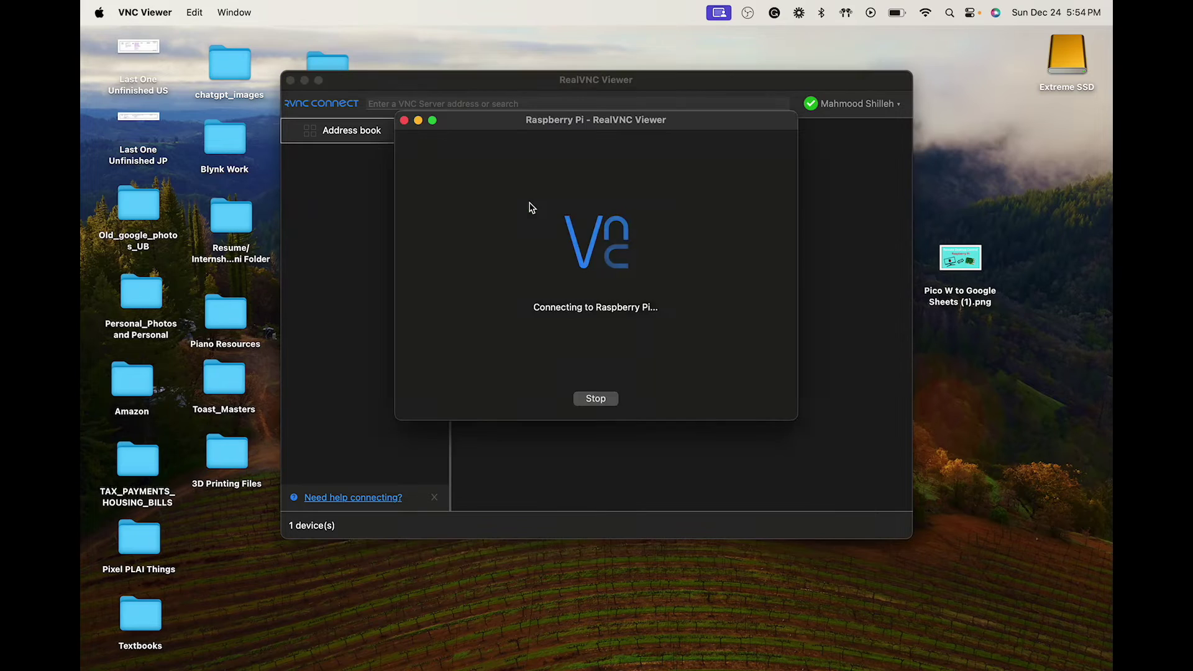
pyautogui.write('mshilleh')
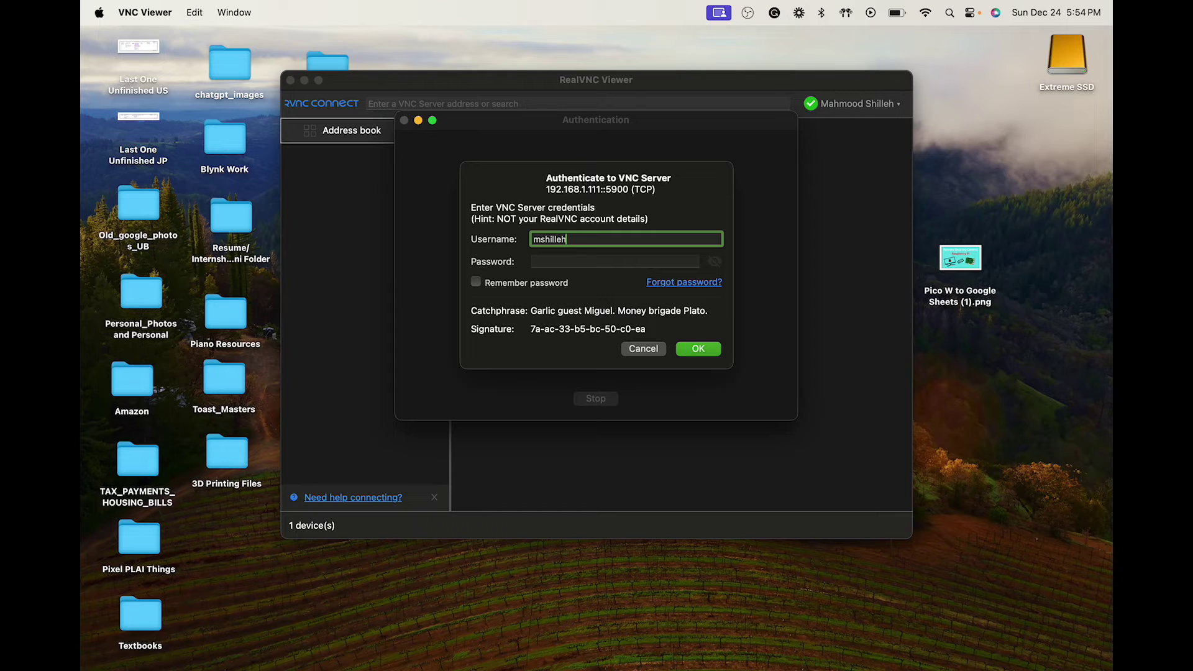
pyautogui.press('Tab')
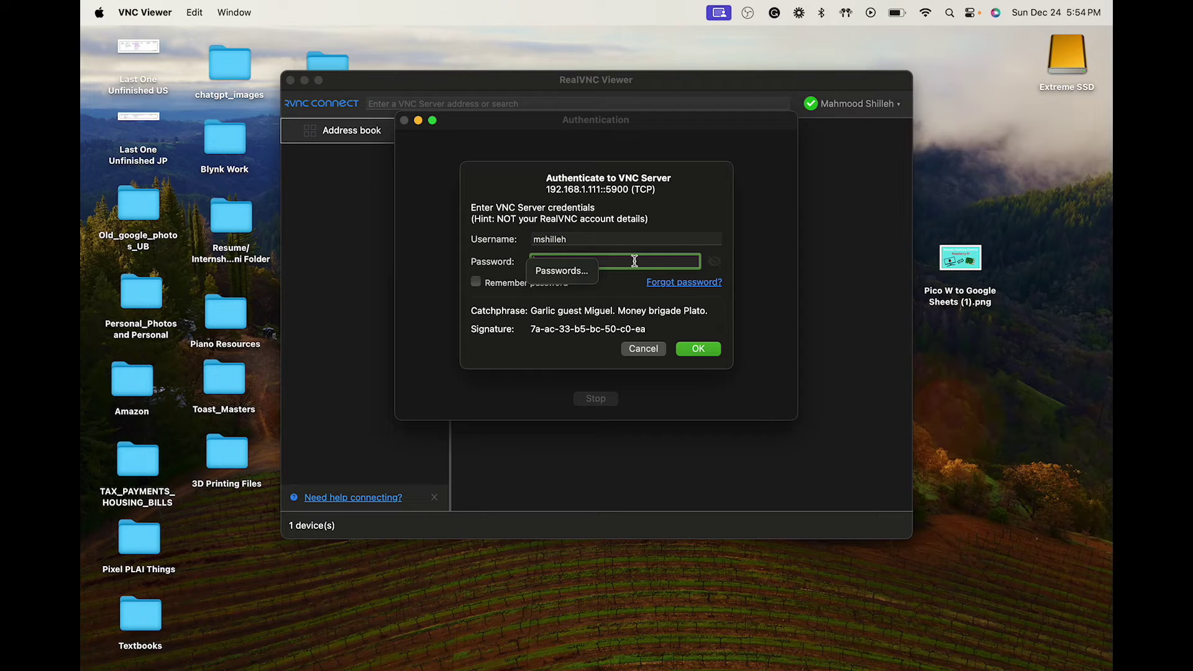
pyautogui.write('*********')
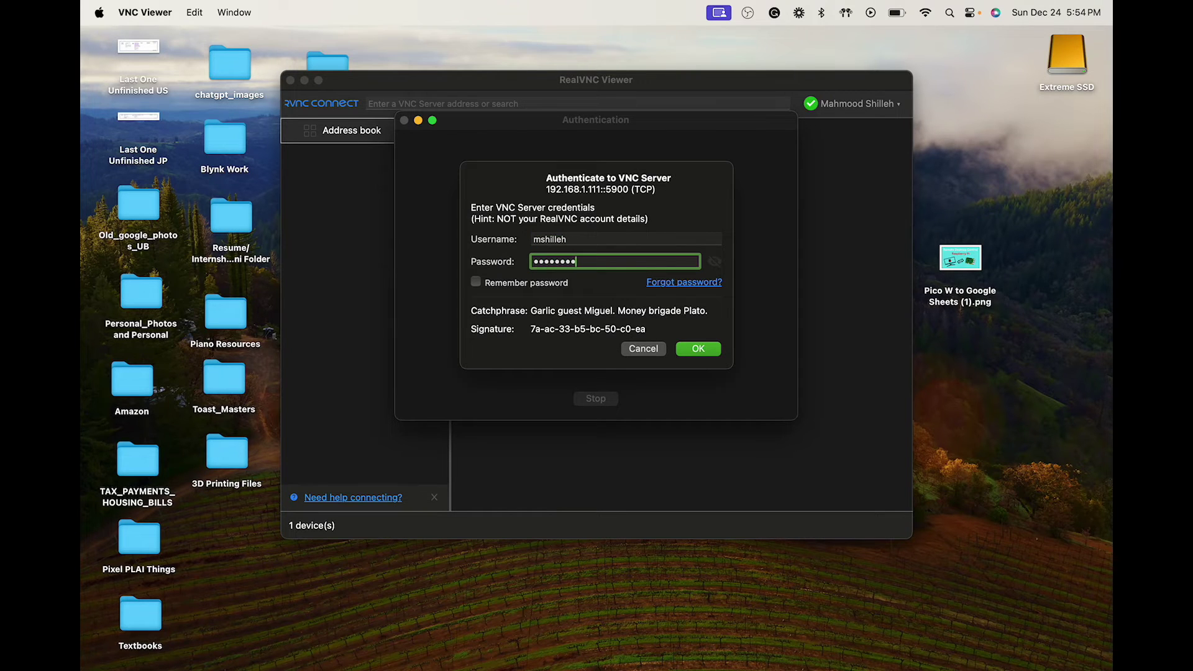
pyautogui.click(717, 349)
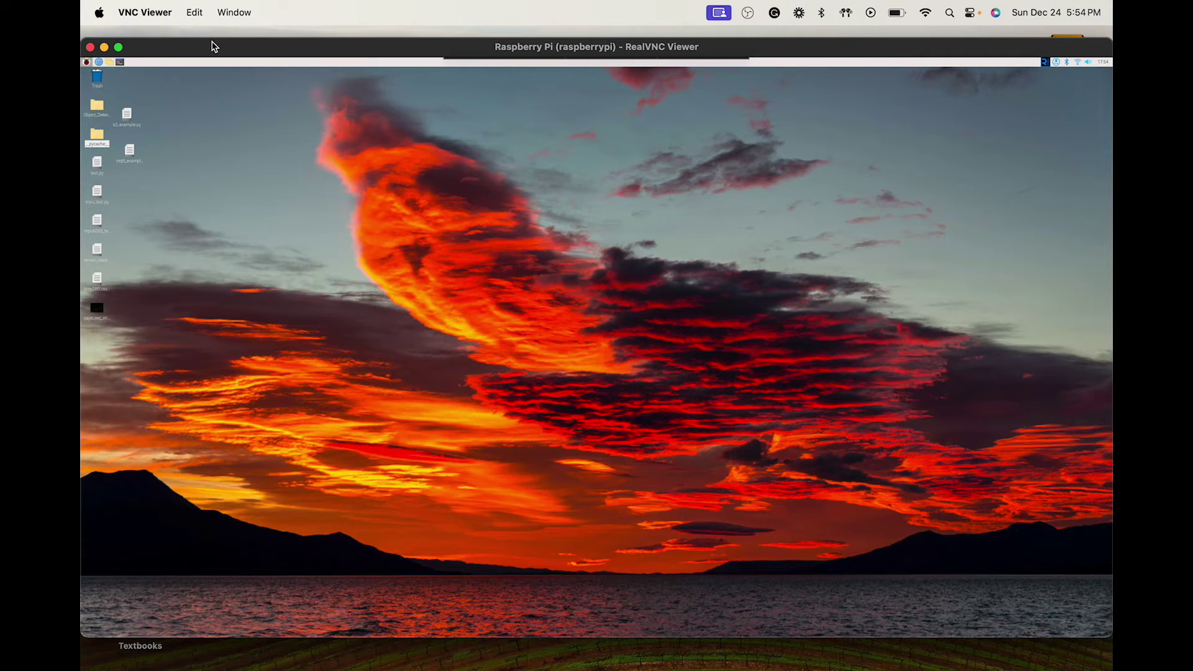
pyautogui.moveTo(213, 45)
pyautogui.mouseDown()
pyautogui.moveTo(258, 65)
pyautogui.moveTo(240, 82)
pyautogui.moveTo(259, 88)
pyautogui.moveTo(217, 49)
pyautogui.mouseUp()
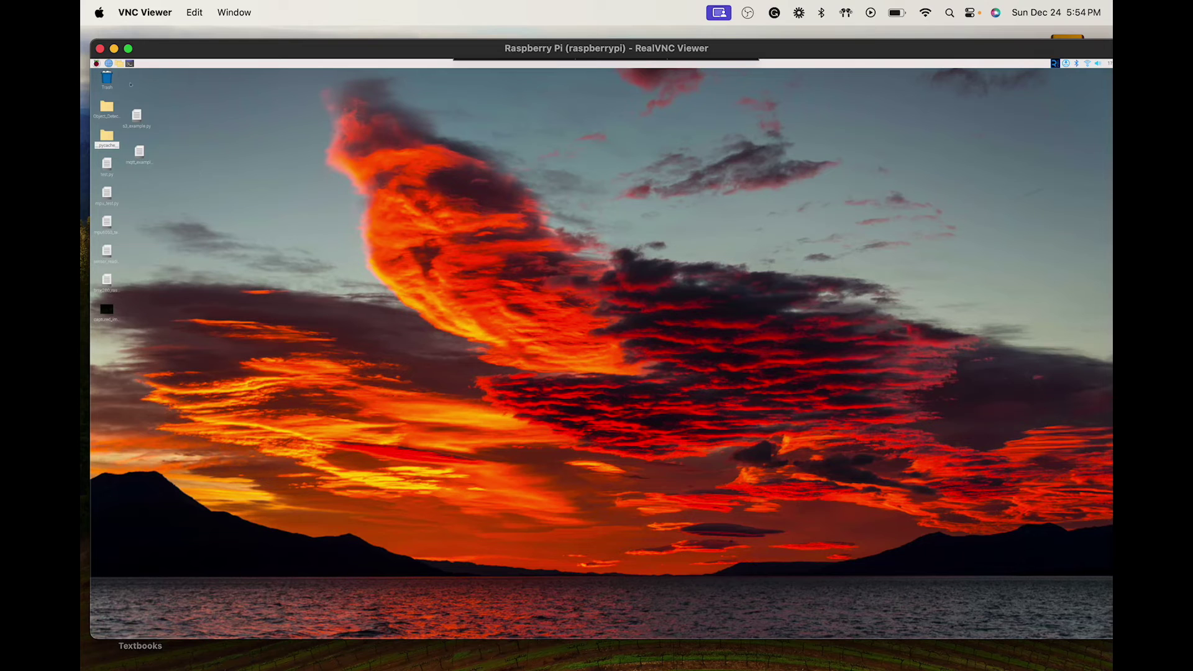
pyautogui.moveTo(192, 48)
pyautogui.mouseDown()
pyautogui.moveTo(195, 60)
pyautogui.moveTo(176, 43)
pyautogui.moveTo(157, 51)
pyautogui.moveTo(183, 54)
pyautogui.mouseUp()
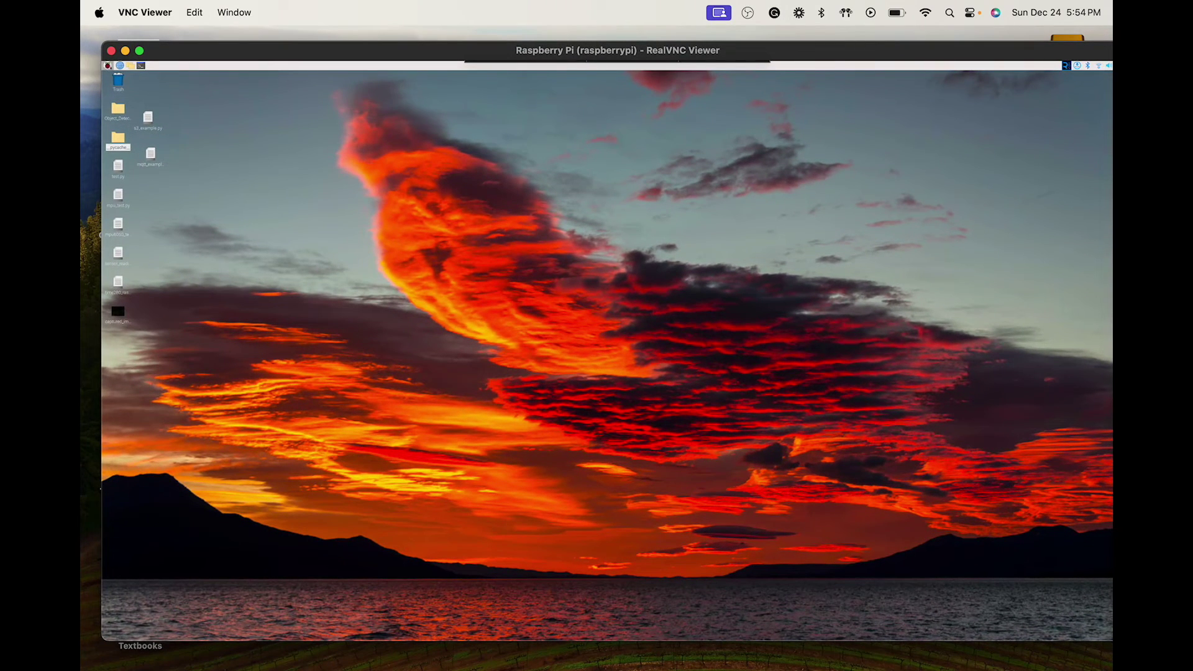
pyautogui.click(107, 65)
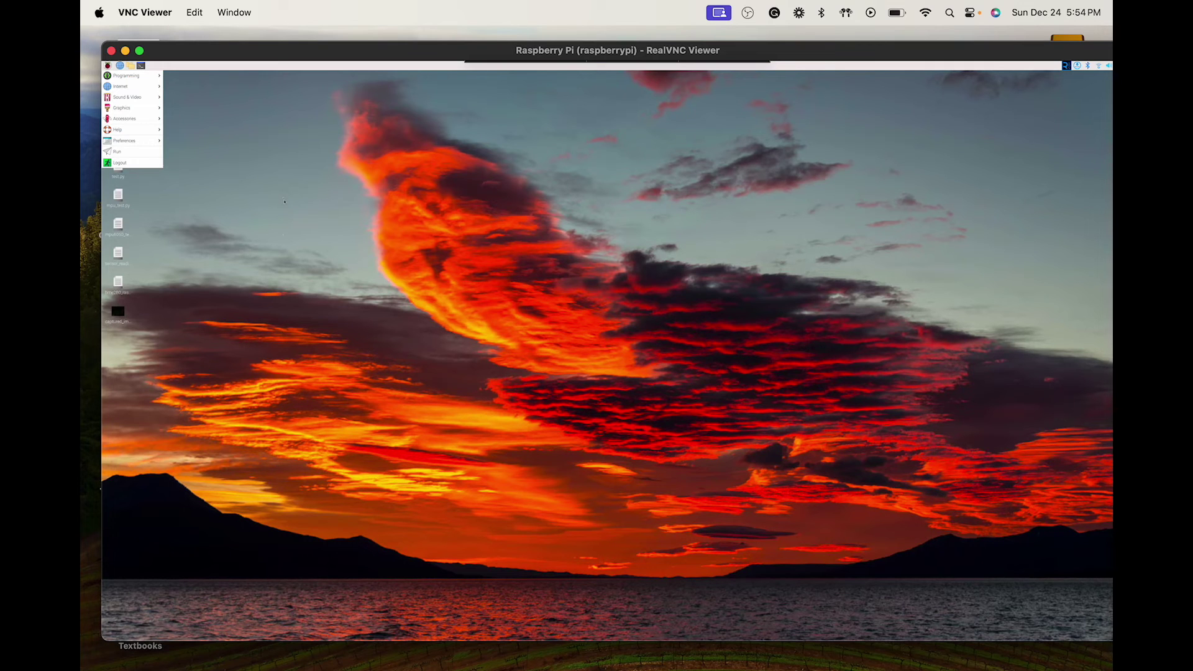
pyautogui.click(264, 206)
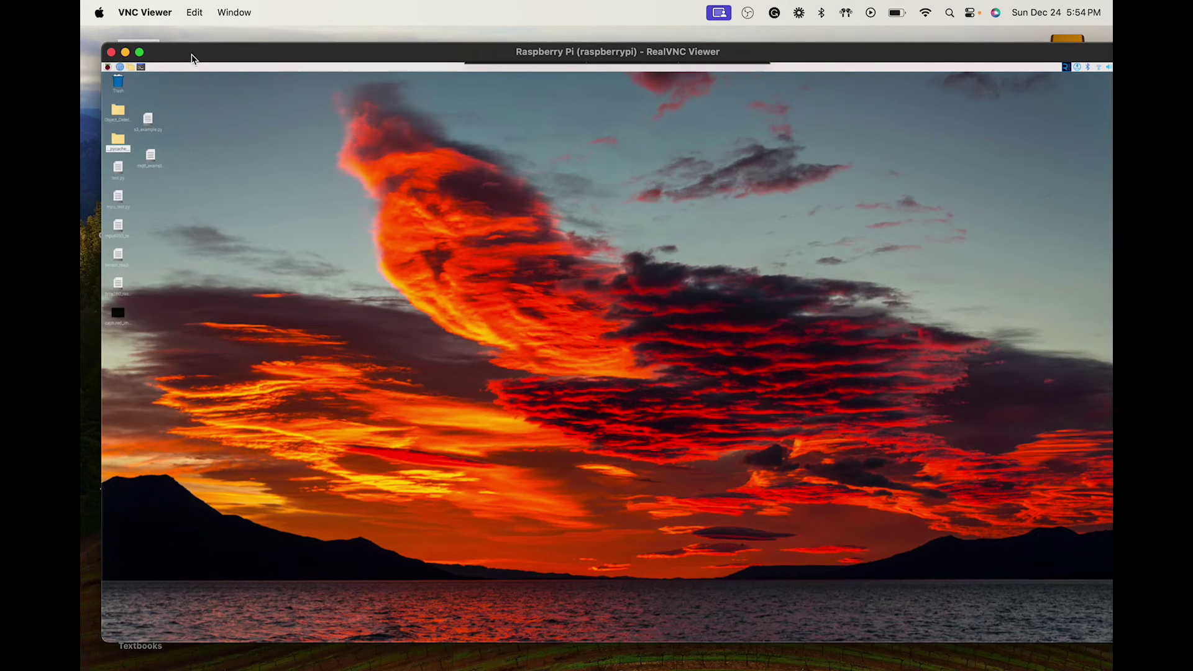
pyautogui.moveTo(191, 56)
pyautogui.mouseDown()
pyautogui.moveTo(210, 85)
pyautogui.moveTo(178, 58)
pyautogui.mouseUp()
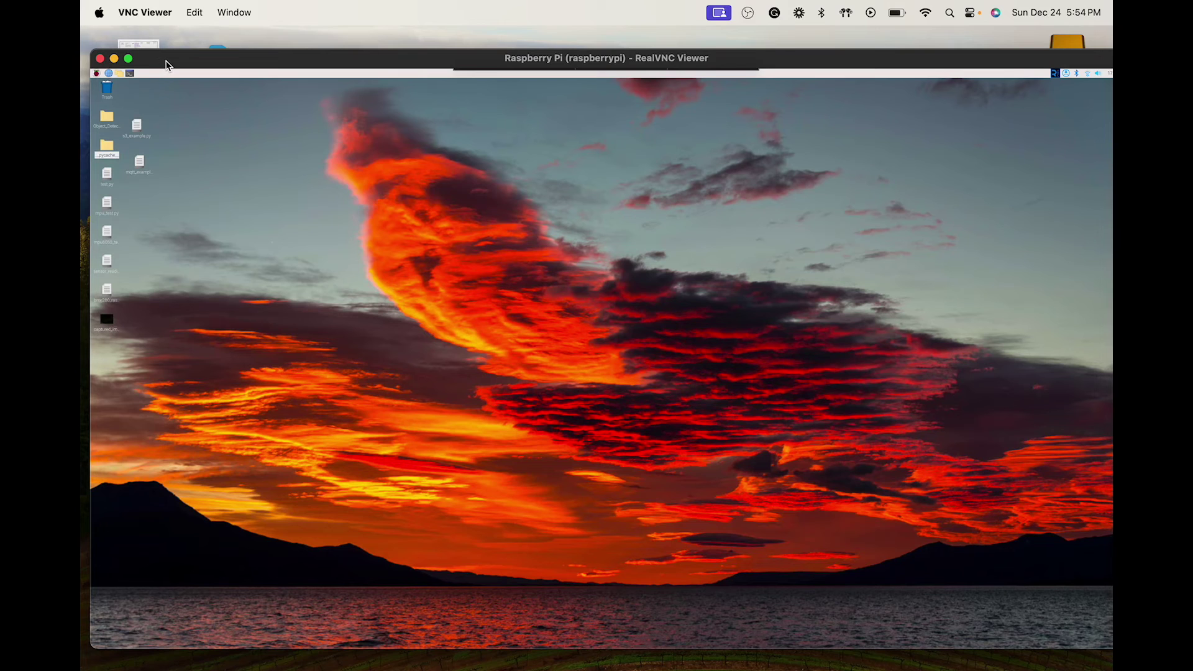
pyautogui.moveTo(225, 65); pyautogui.dragTo(212, 55)
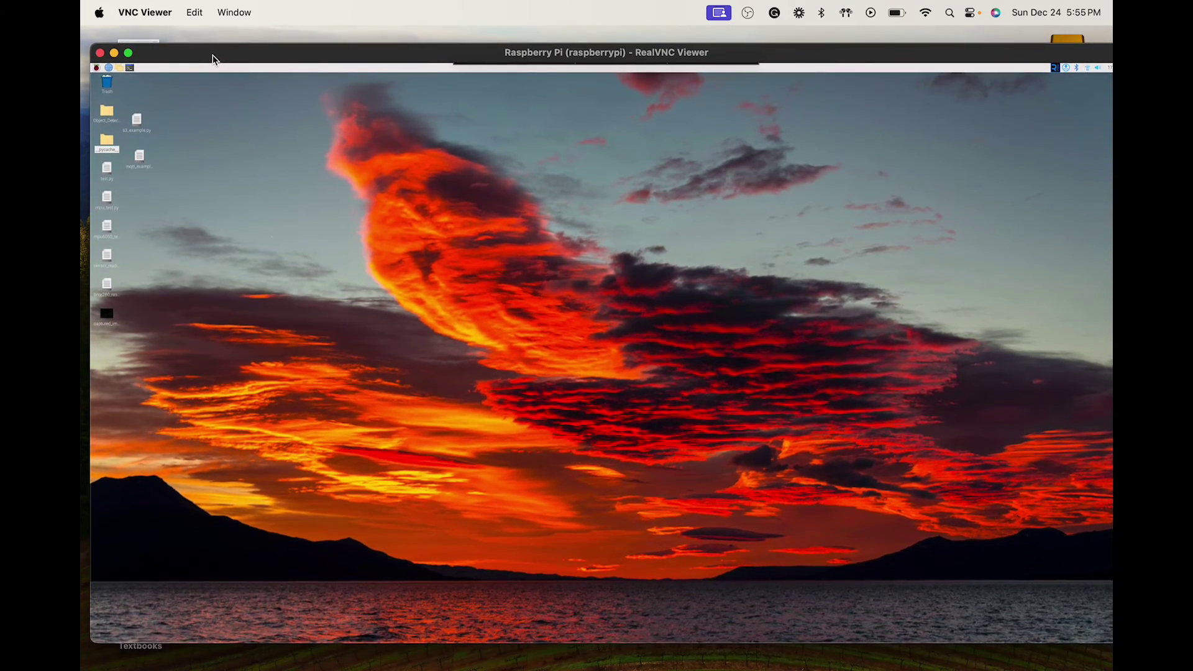